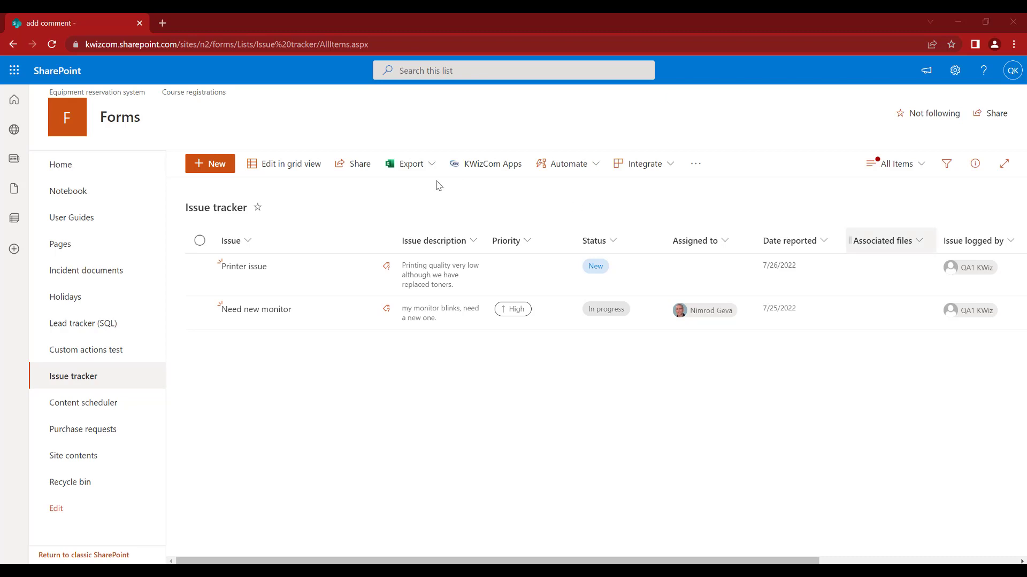
Start a blank new issue form, then discard it without saving
{"action": "left_click", "coordinate": [211, 164]}
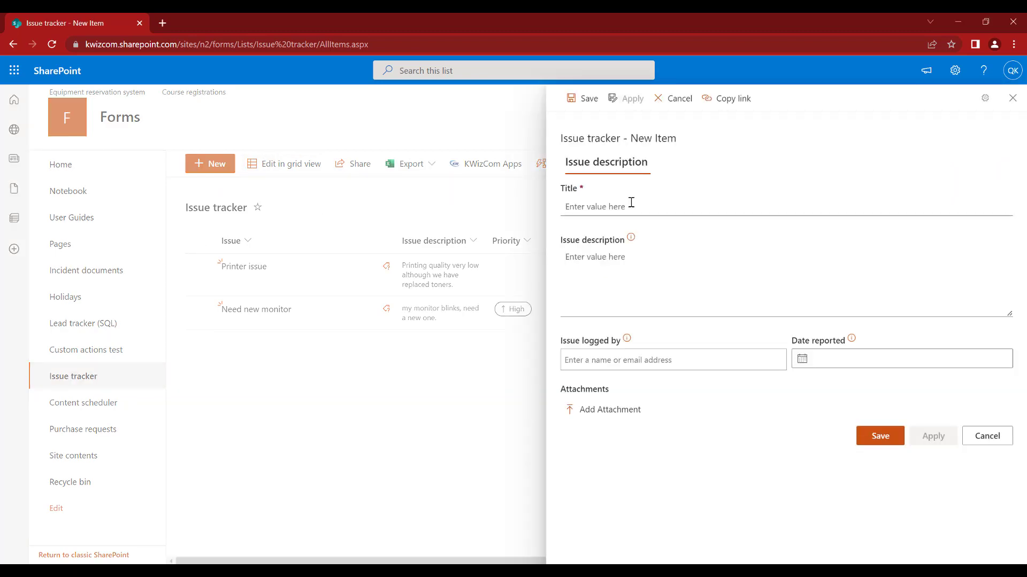
{"action": "left_click", "coordinate": [629, 278]}
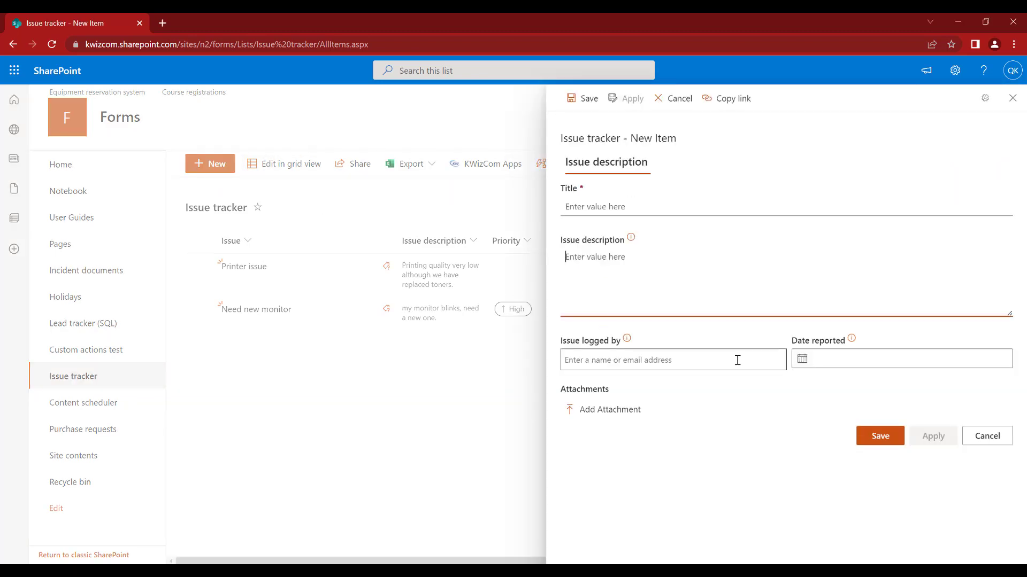
{"action": "left_click", "coordinate": [995, 442]}
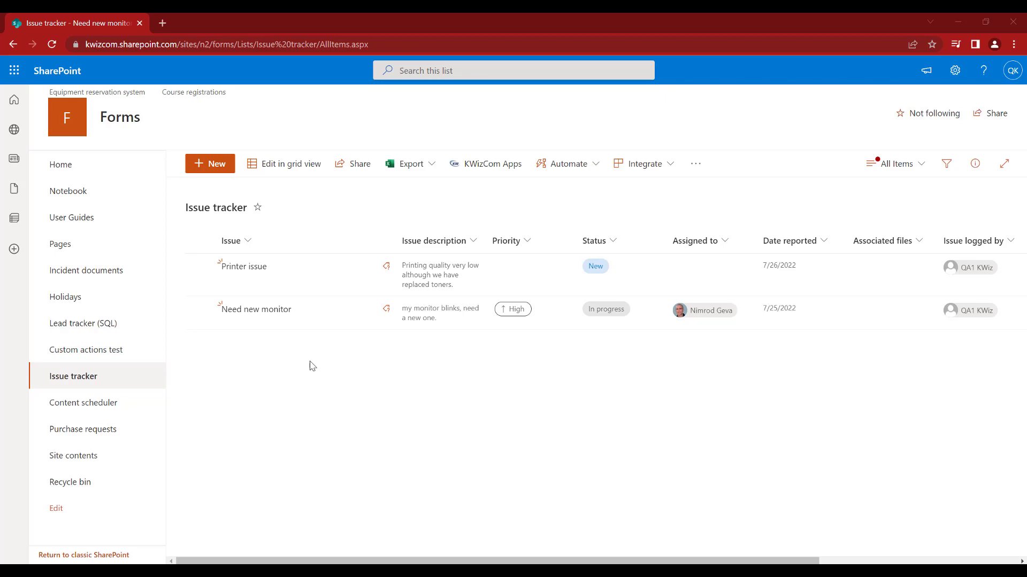
Add the comment 'tested' to the Need new monitor issue and finish
{"action": "left_click", "coordinate": [273, 311]}
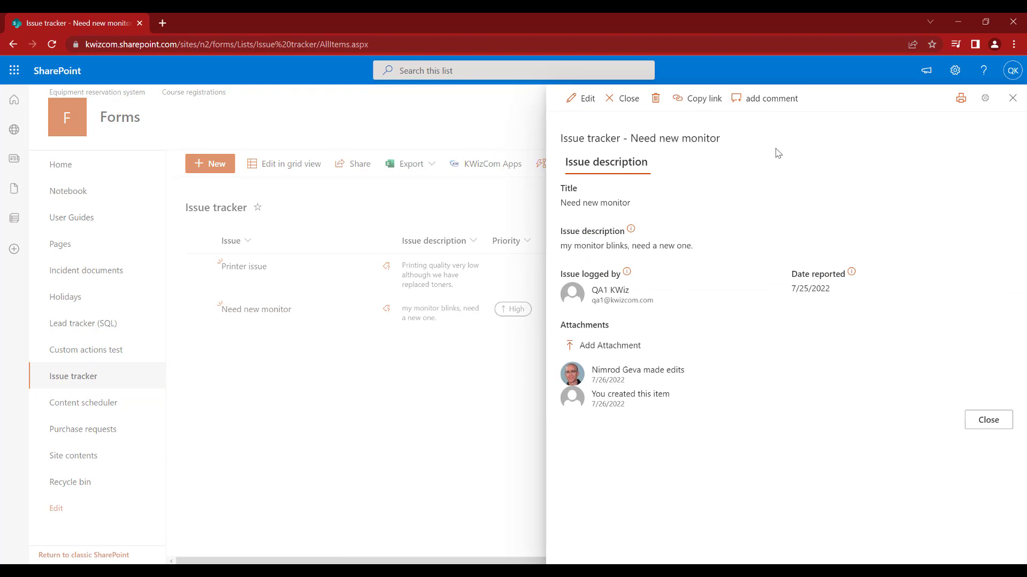
{"action": "left_click", "coordinate": [766, 109]}
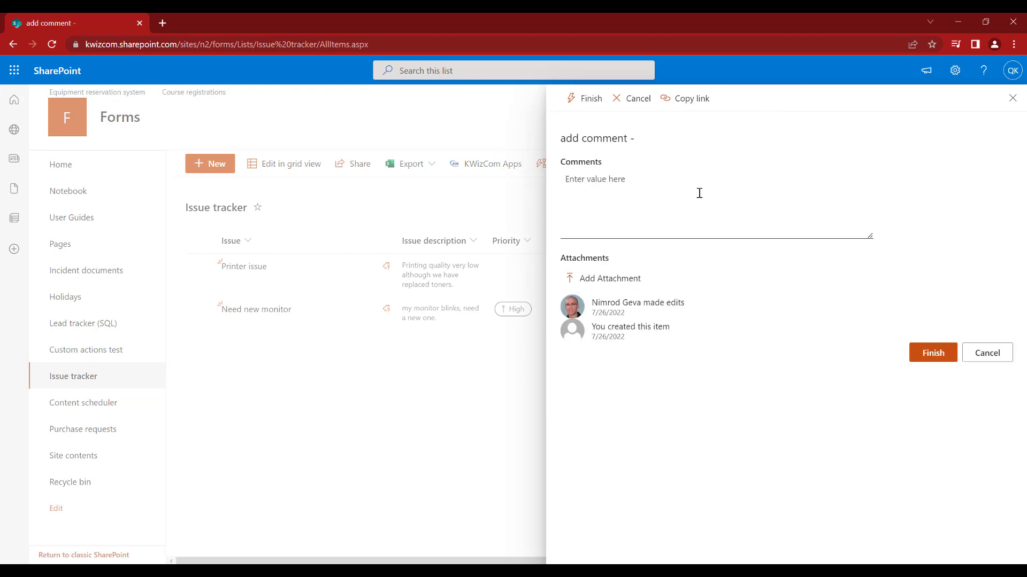
{"action": "left_click", "coordinate": [636, 216]}
{"action": "type", "text": "tested"}
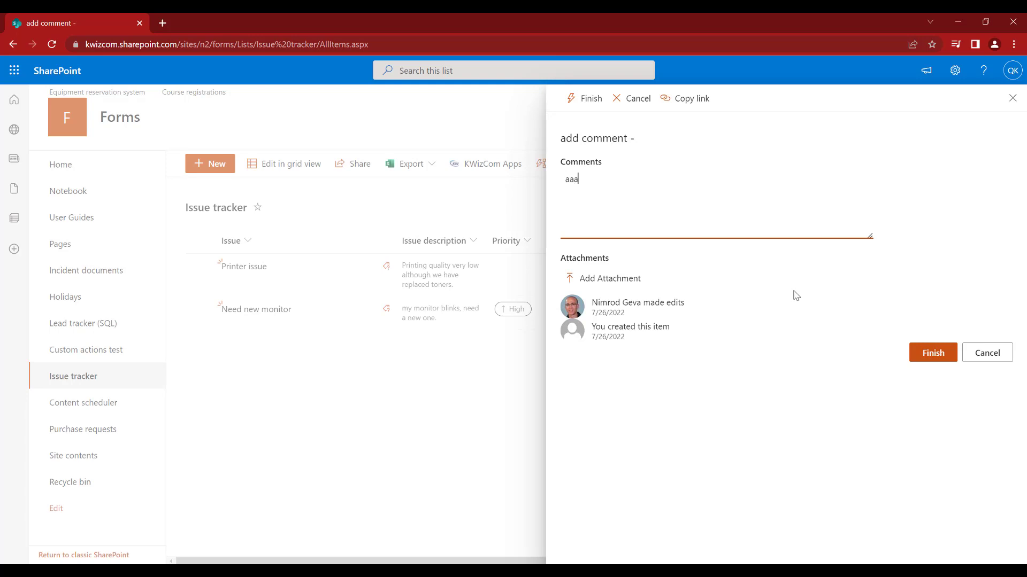
{"action": "left_click", "coordinate": [933, 353]}
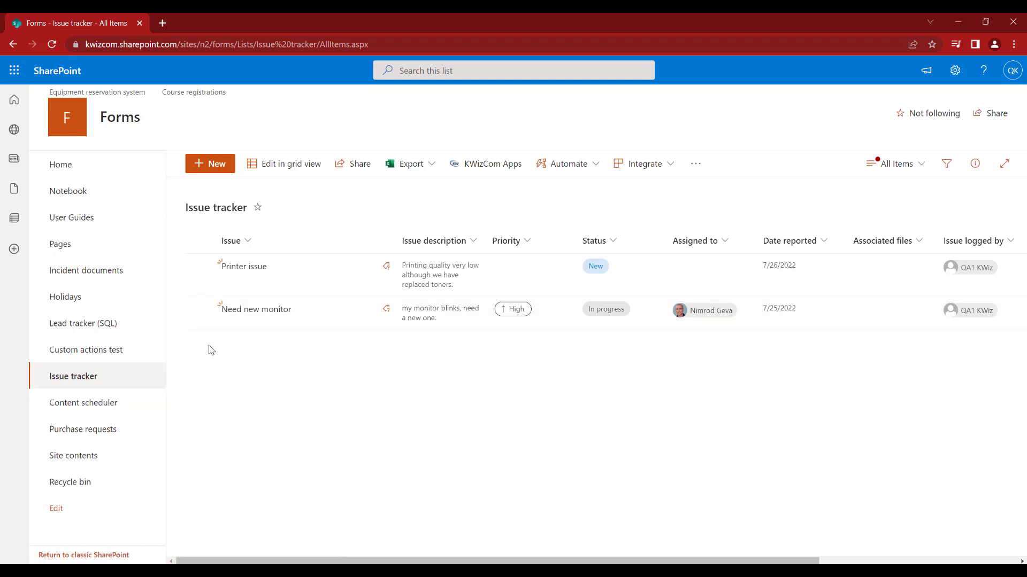
{"action": "left_click", "coordinate": [200, 309]}
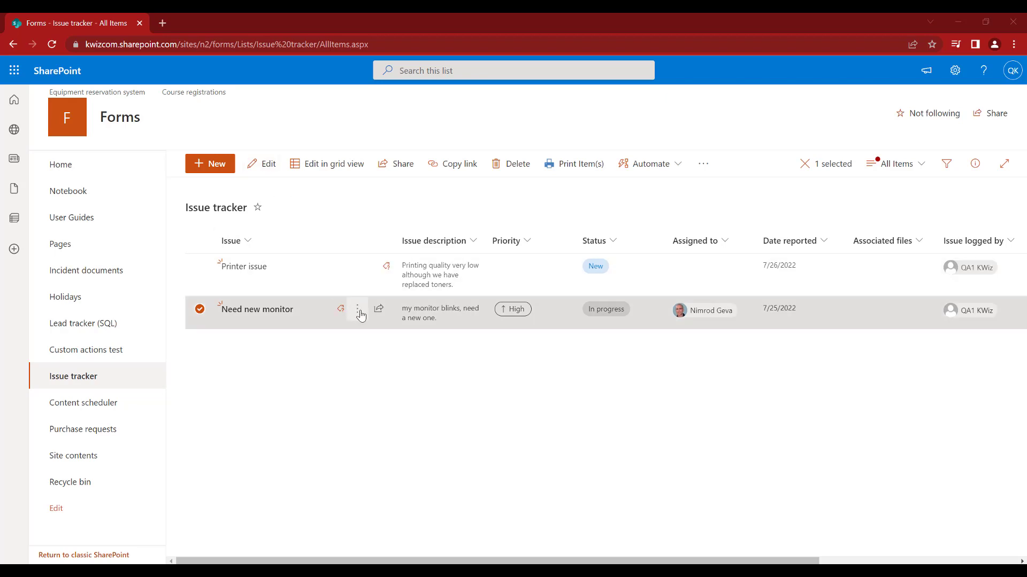
{"action": "left_click", "coordinate": [359, 311]}
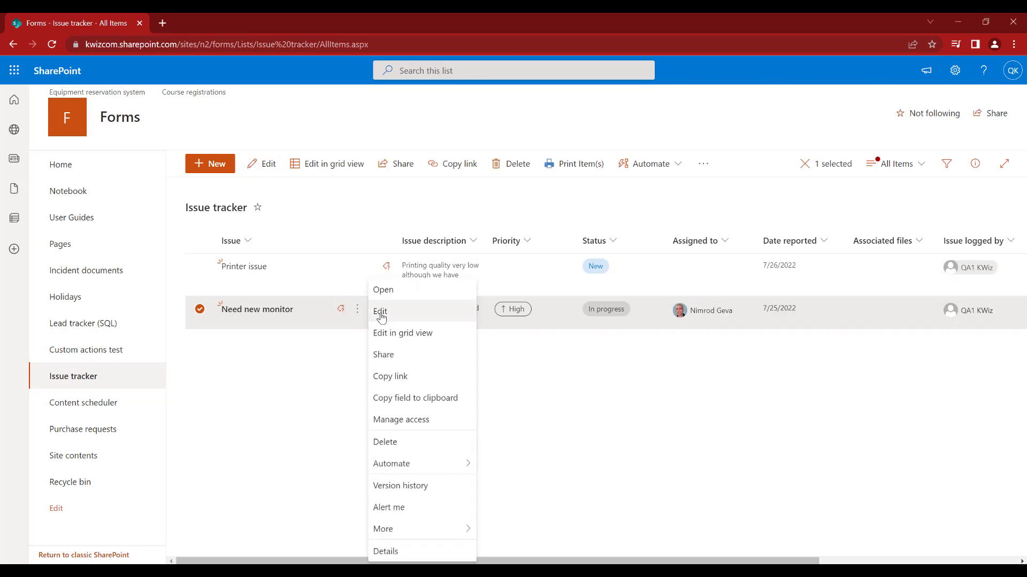
{"action": "left_click", "coordinate": [300, 396]}
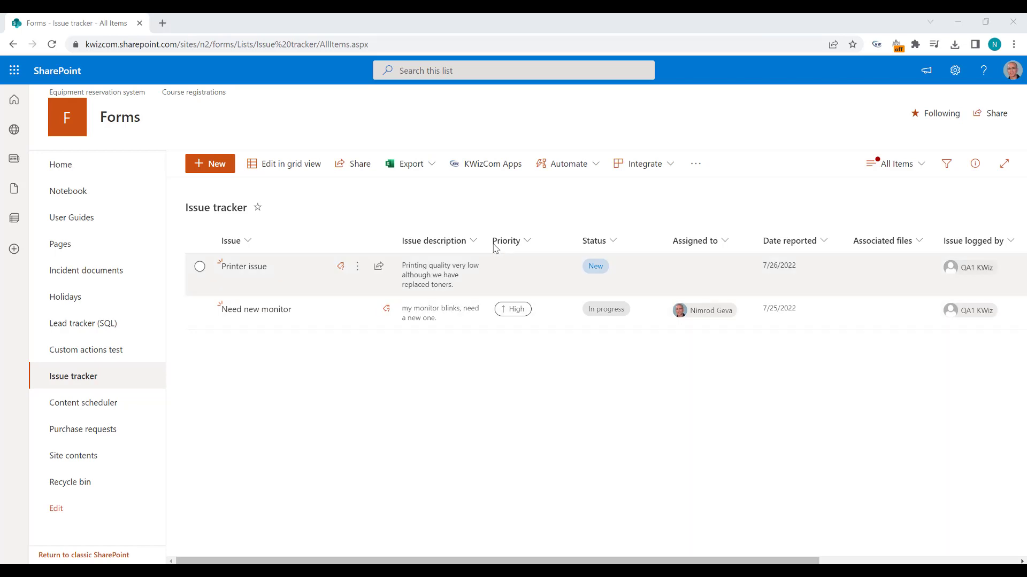
Show the Issue tracker's KWizCom Custom Actions Default actions page
{"action": "left_click", "coordinate": [497, 175]}
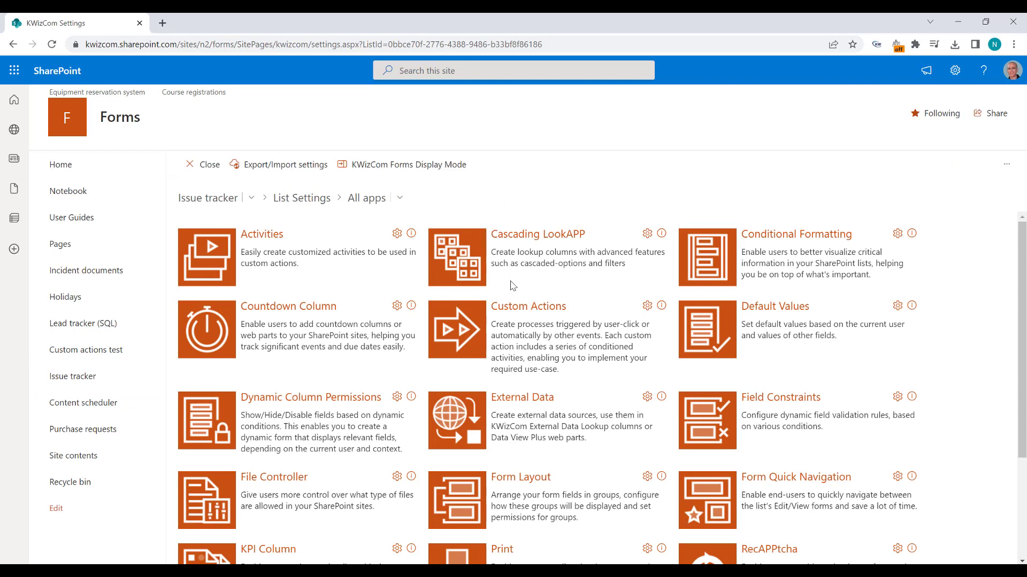
{"action": "left_click", "coordinate": [510, 308]}
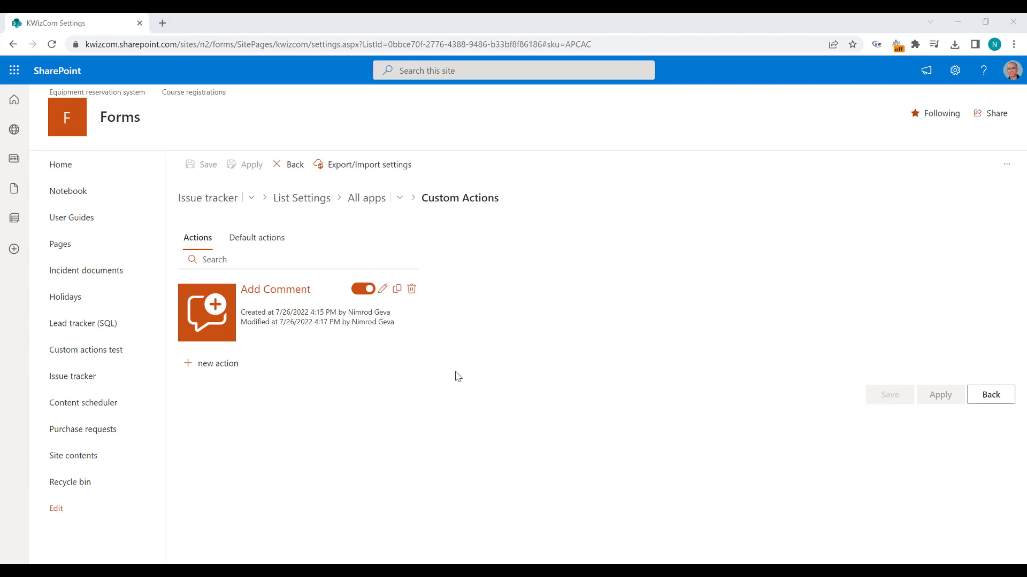
{"action": "left_click", "coordinate": [249, 247]}
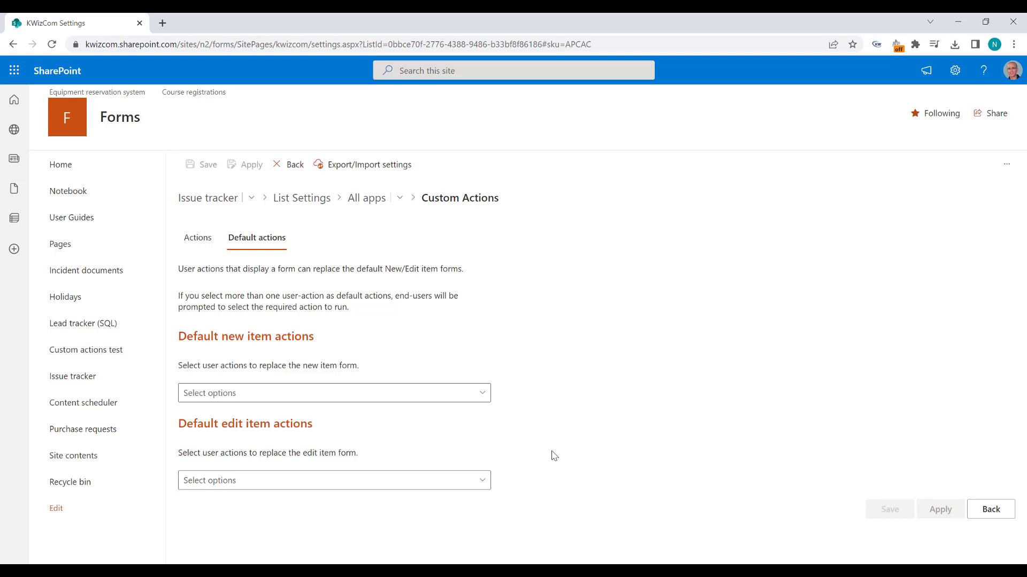
Set add comment as the default edit item action and save
{"action": "left_click", "coordinate": [483, 486]}
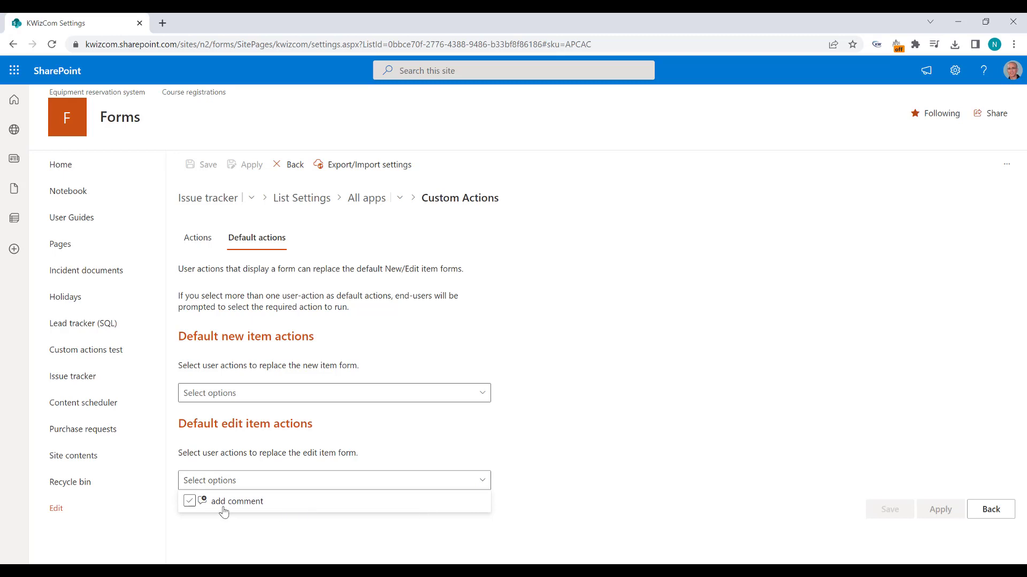
{"action": "left_click", "coordinate": [190, 501]}
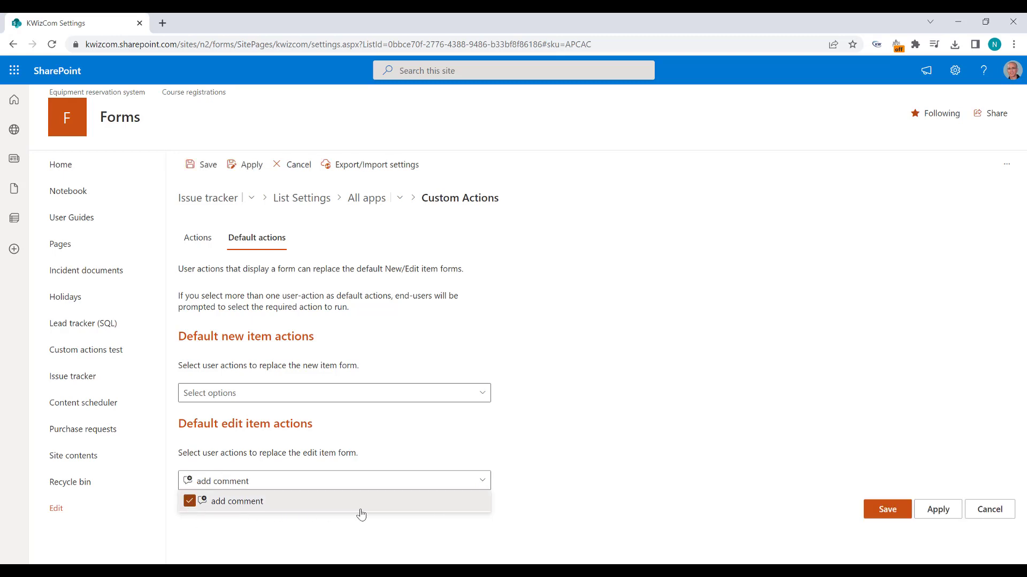
{"action": "left_click", "coordinate": [644, 459]}
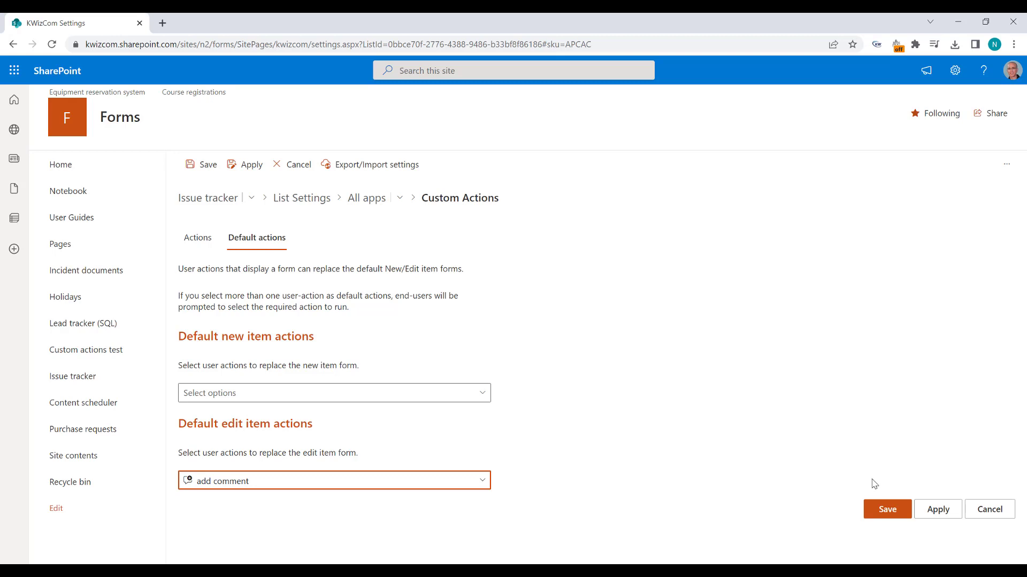
{"action": "left_click", "coordinate": [887, 511]}
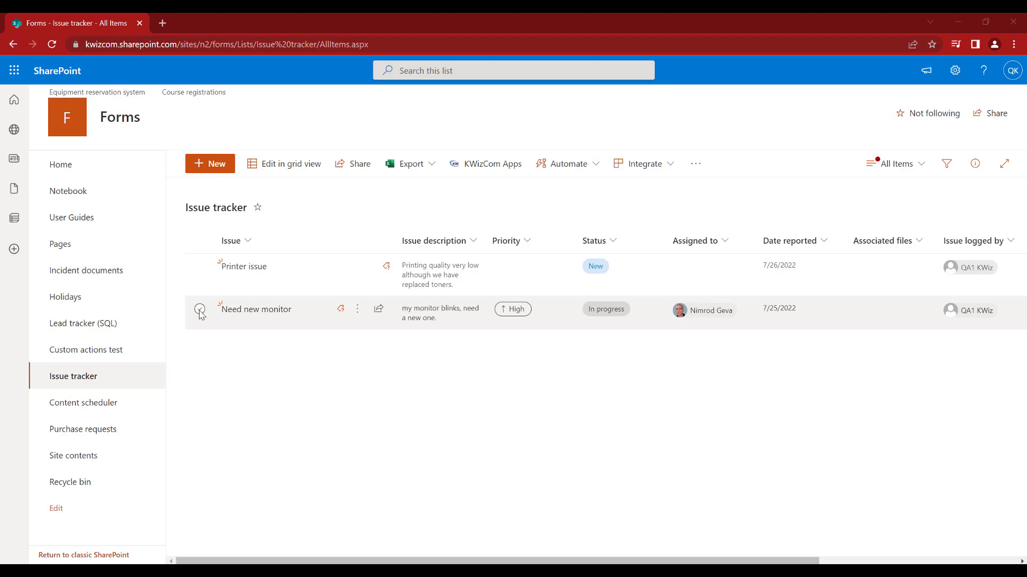
{"action": "left_click", "coordinate": [200, 311]}
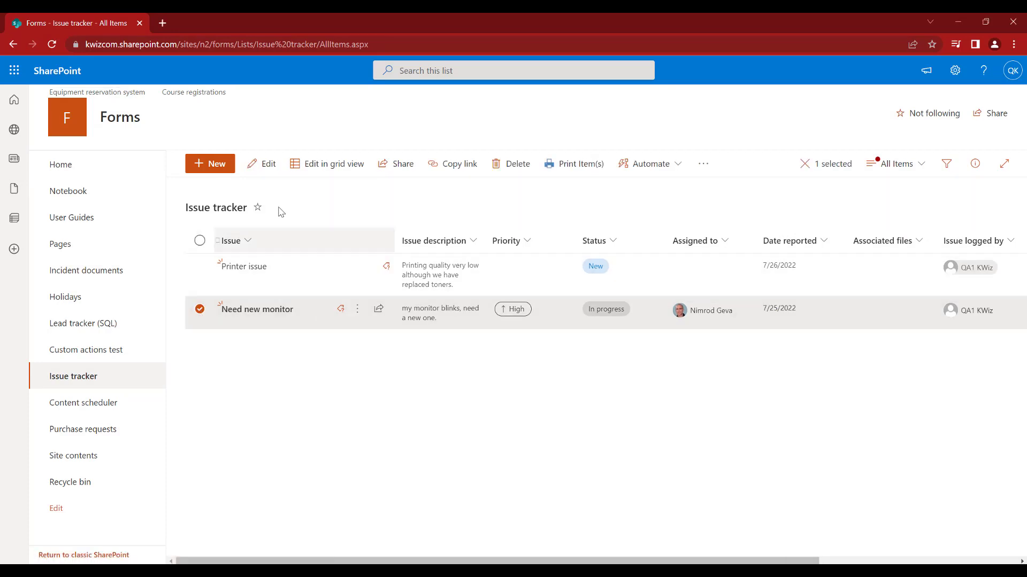
{"action": "left_click", "coordinate": [258, 170]}
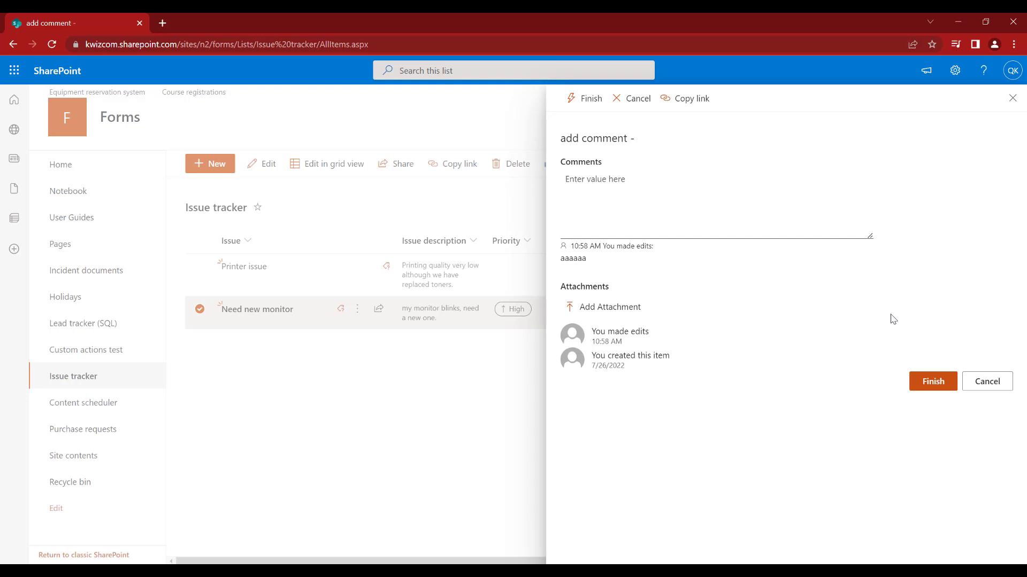
{"action": "left_click", "coordinate": [987, 381]}
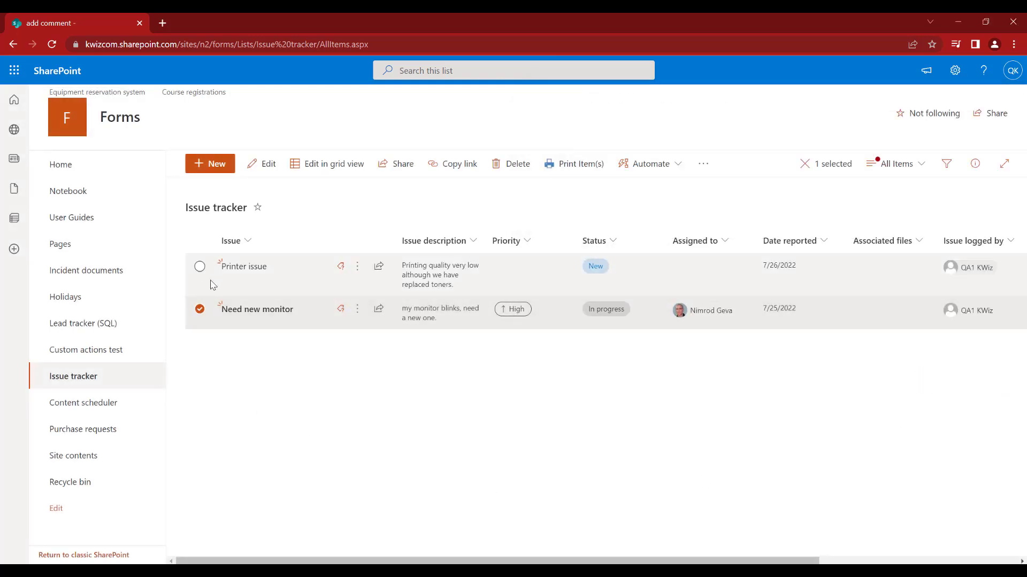
{"action": "left_click", "coordinate": [211, 272]}
{"action": "left_click", "coordinate": [216, 273]}
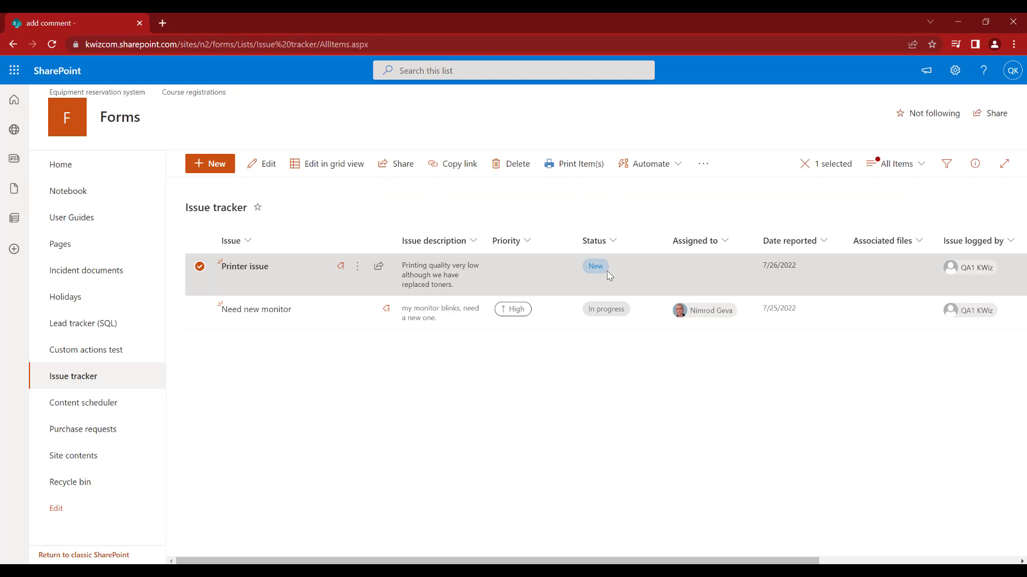
Review the Printer issue edit form, cancel it, and go to KWizCom Apps settings
{"action": "left_click", "coordinate": [265, 168]}
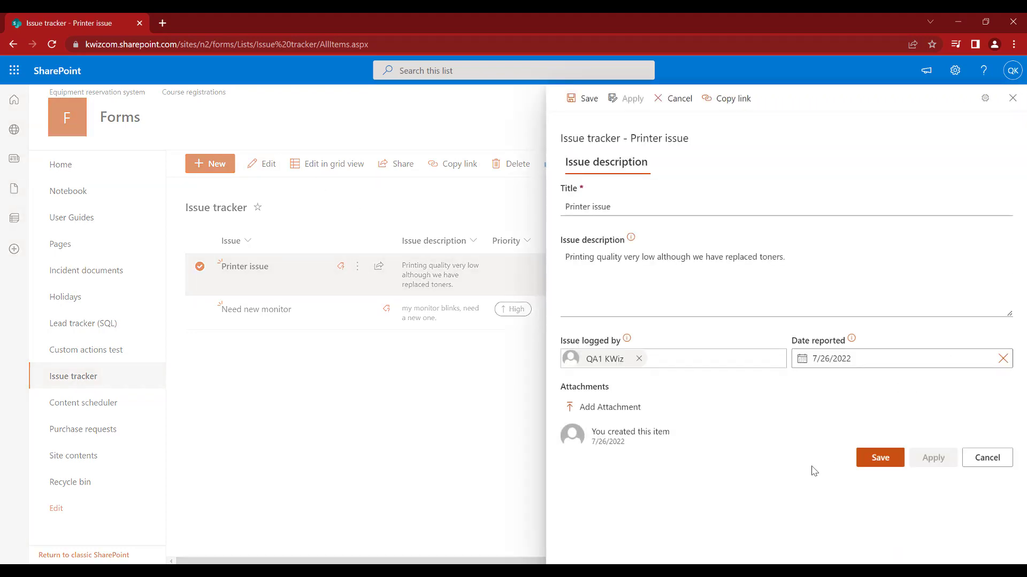
{"action": "left_click", "coordinate": [988, 463]}
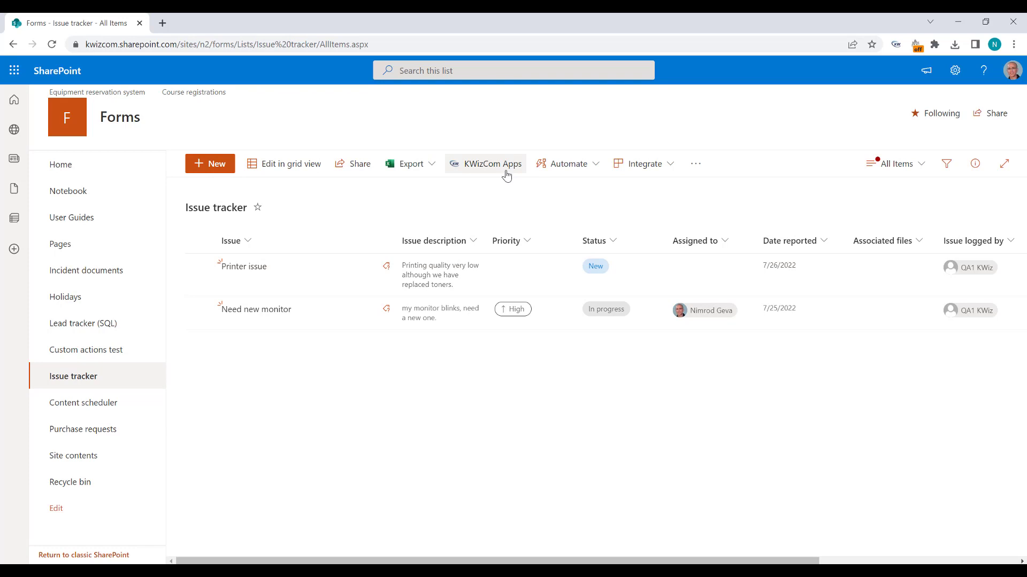
{"action": "left_click", "coordinate": [506, 170]}
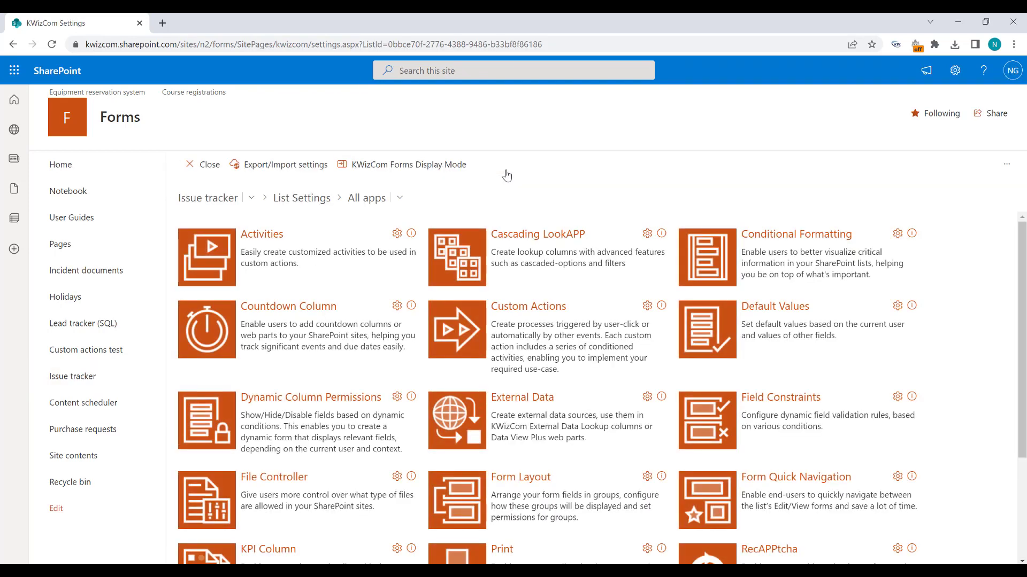
Check Add Comment's conditions (Status In progress, Issue logged by [Me]) and go back
{"action": "left_click", "coordinate": [525, 306]}
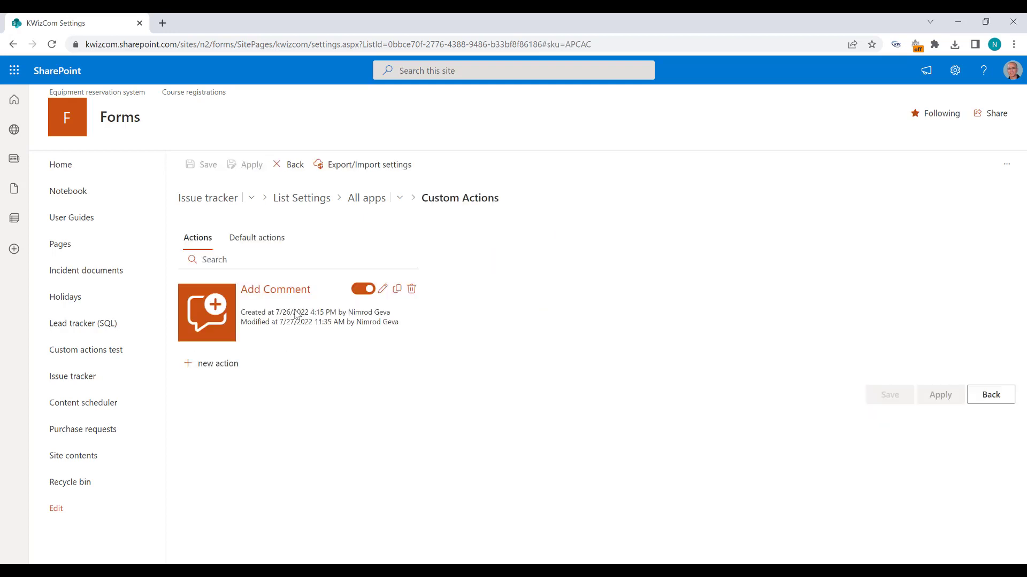
{"action": "left_click", "coordinate": [384, 291]}
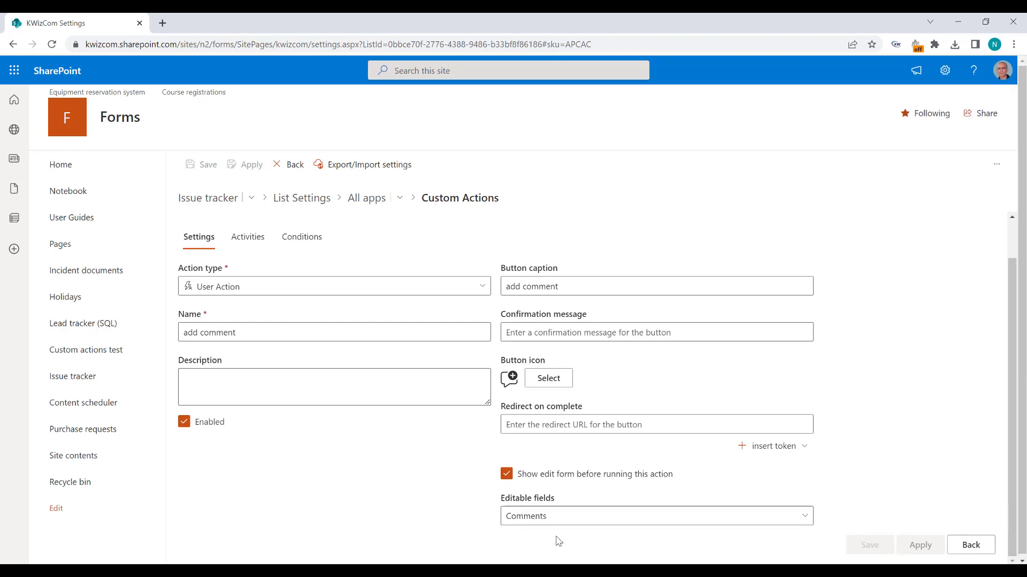
{"action": "left_click", "coordinate": [300, 237]}
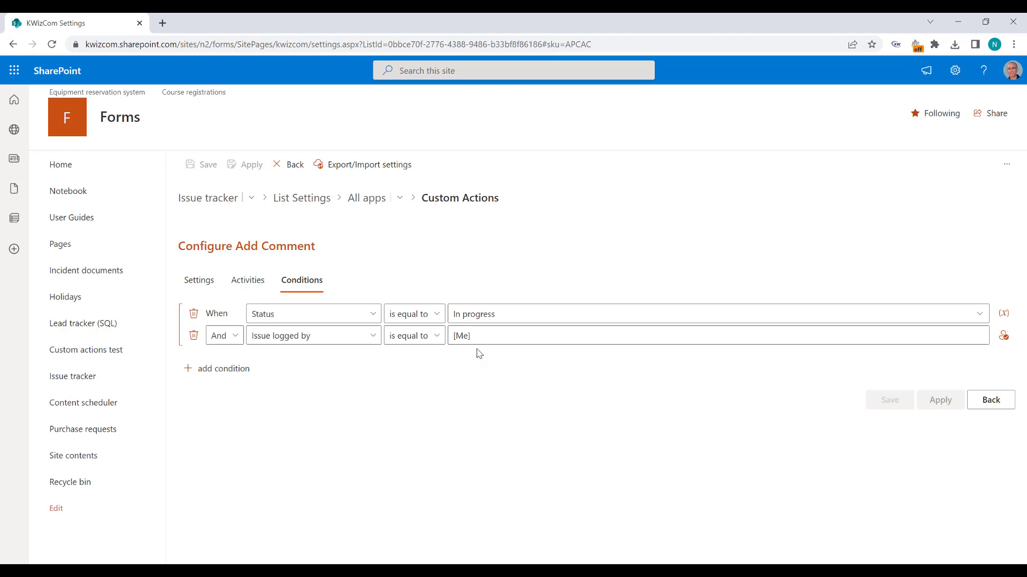
{"action": "left_click", "coordinate": [997, 408]}
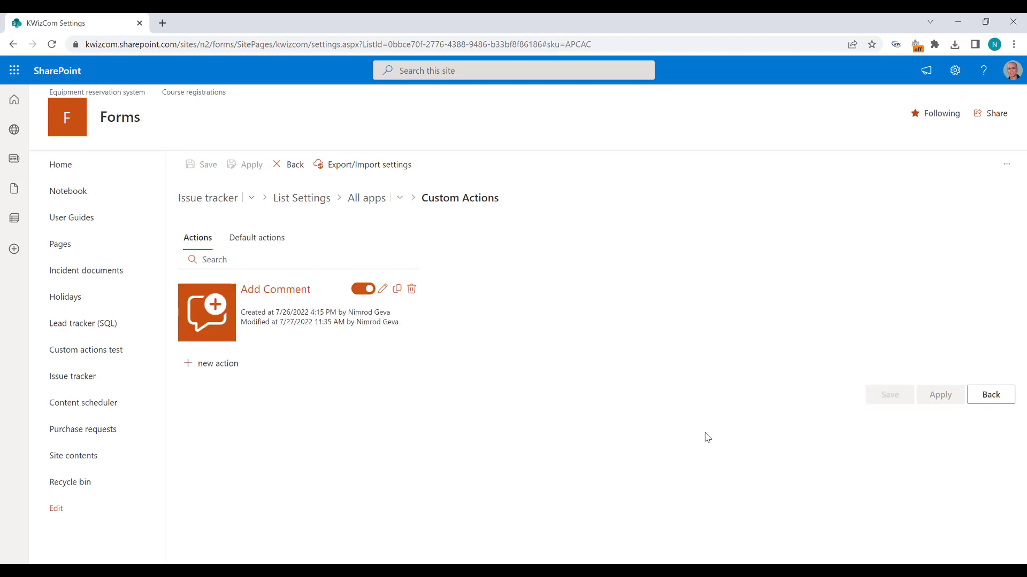
Create a new User Action custom action named 'Rate service'
{"action": "left_click", "coordinate": [208, 365]}
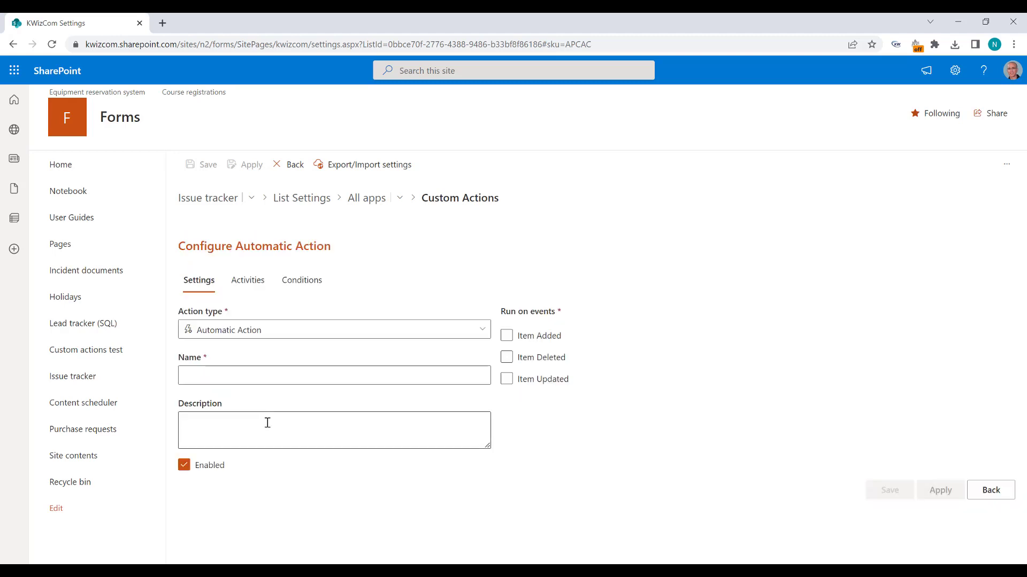
{"action": "left_click", "coordinate": [291, 336]}
{"action": "left_click", "coordinate": [264, 371]}
{"action": "left_click", "coordinate": [259, 376]}
{"action": "type", "text": "Rat"}
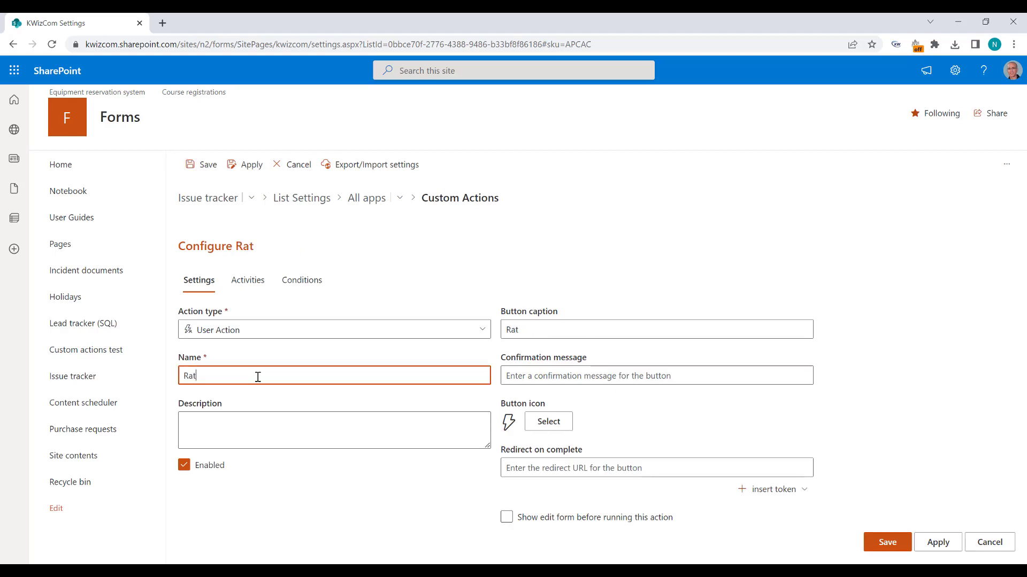
{"action": "type", "text": "e service"}
Enable Show edit form with Service rating as the editable field
{"action": "left_click", "coordinate": [507, 517]}
{"action": "scroll", "coordinate": [580, 521], "scroll_direction": "down", "scroll_amount": 1}
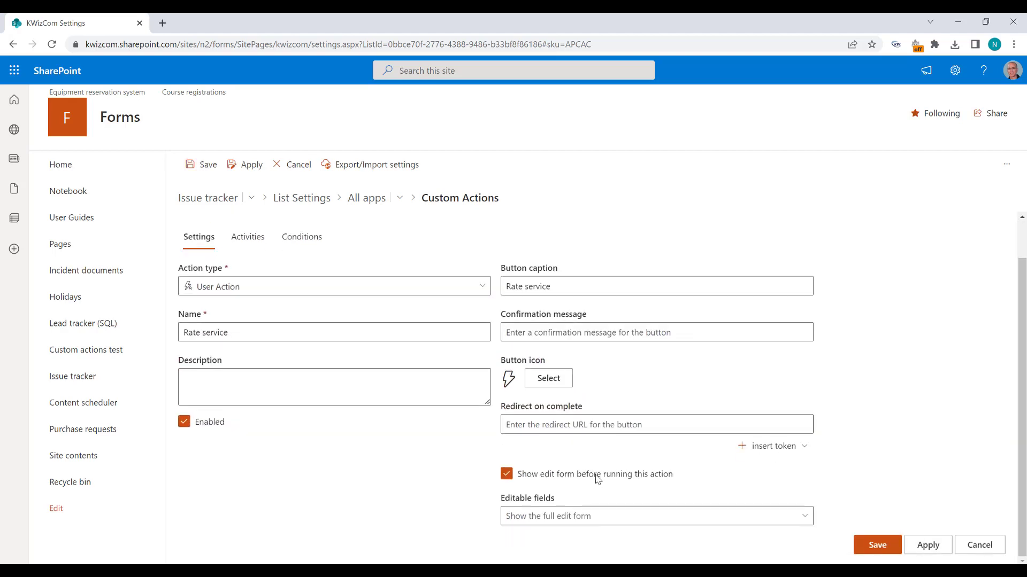
{"action": "left_click", "coordinate": [579, 521]}
{"action": "left_click", "coordinate": [546, 457]}
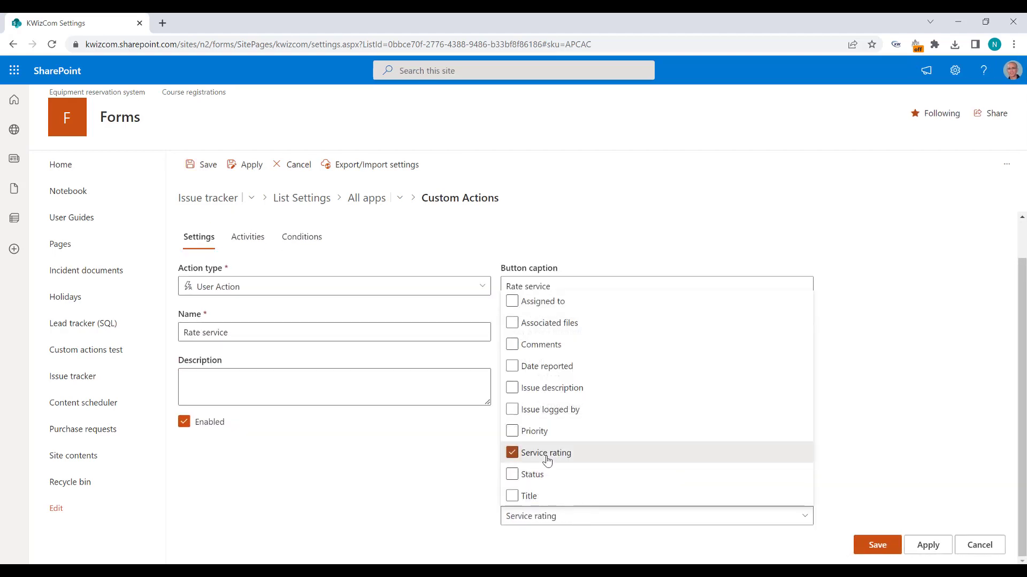
{"action": "left_click", "coordinate": [878, 449]}
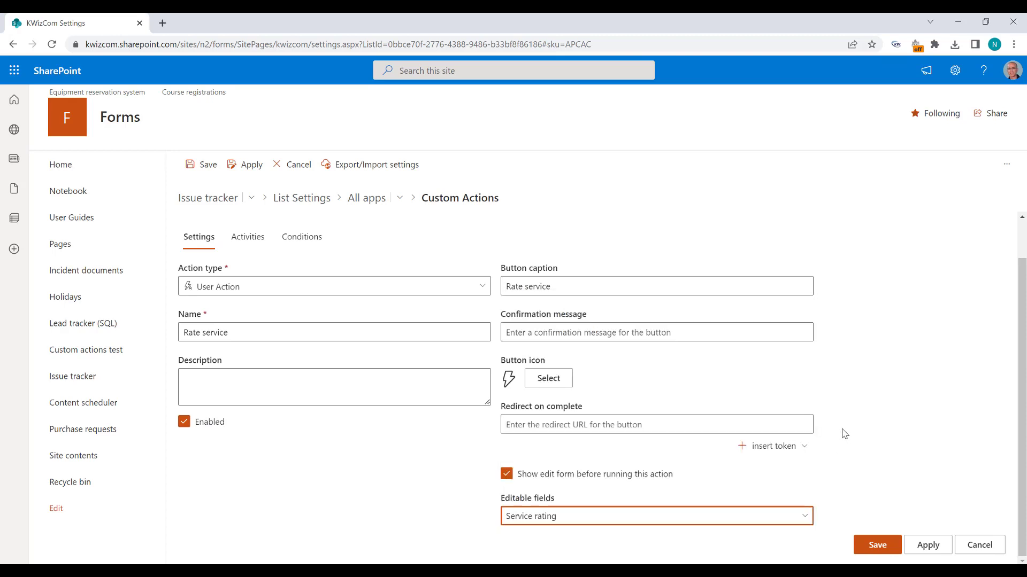
Give the Rate service action the feedback icon
{"action": "left_click", "coordinate": [561, 386]}
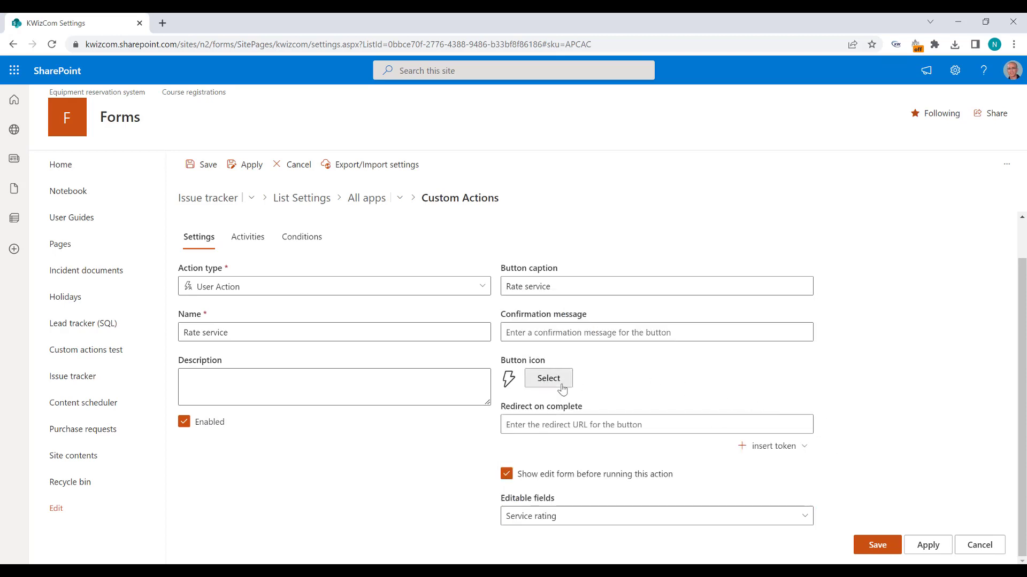
{"action": "type", "text": "feedback"}
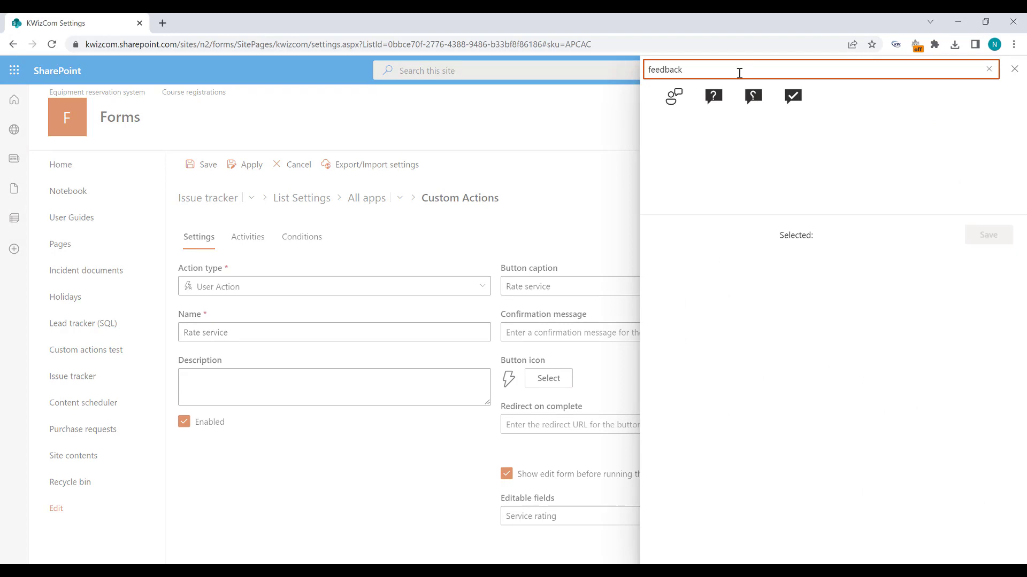
{"action": "left_click", "coordinate": [671, 107]}
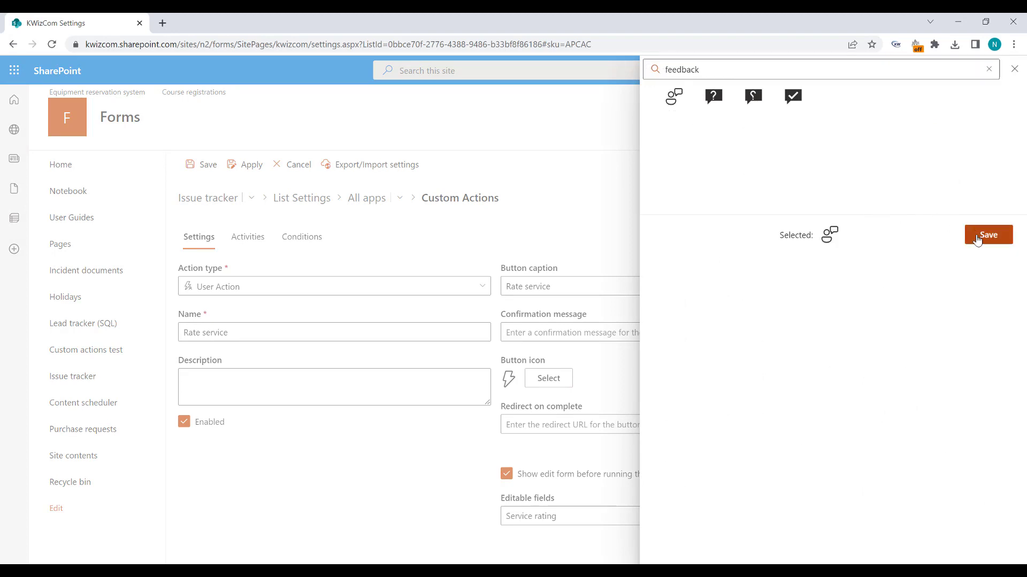
{"action": "left_click", "coordinate": [980, 235]}
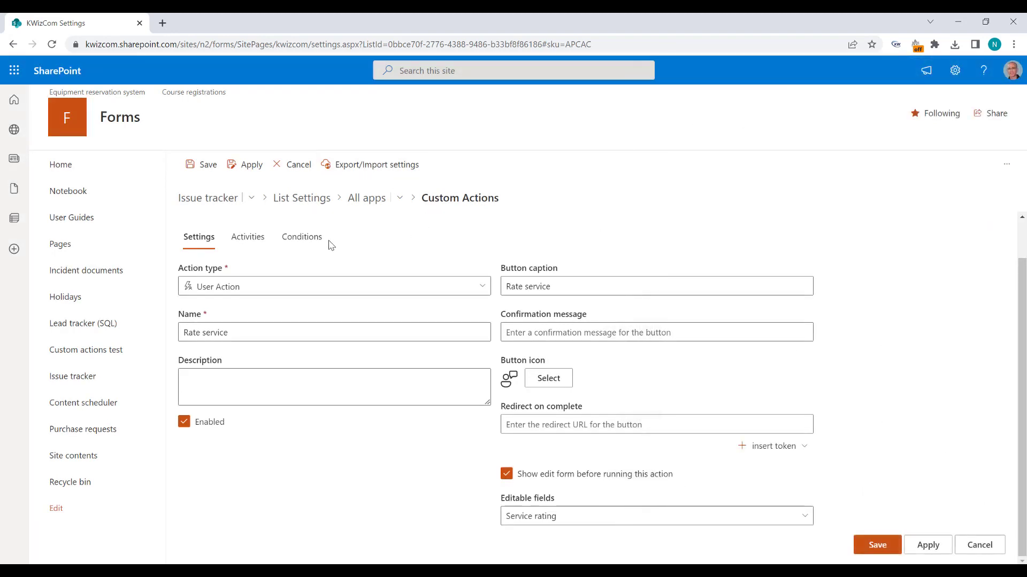
{"action": "left_click", "coordinate": [308, 244]}
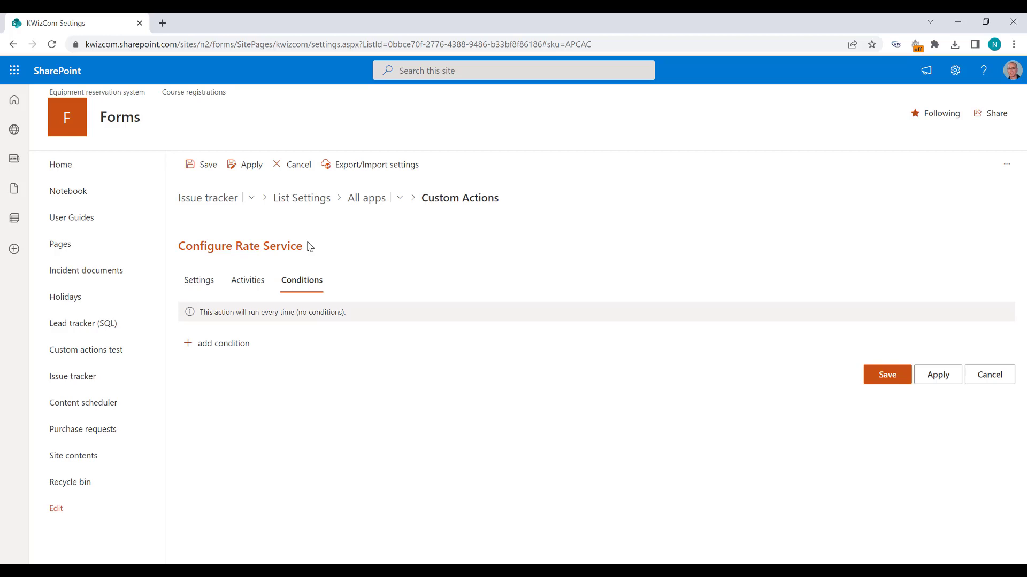
Add the condition Status is equal to In progress
{"action": "left_click", "coordinate": [228, 353]}
{"action": "left_click", "coordinate": [313, 317]}
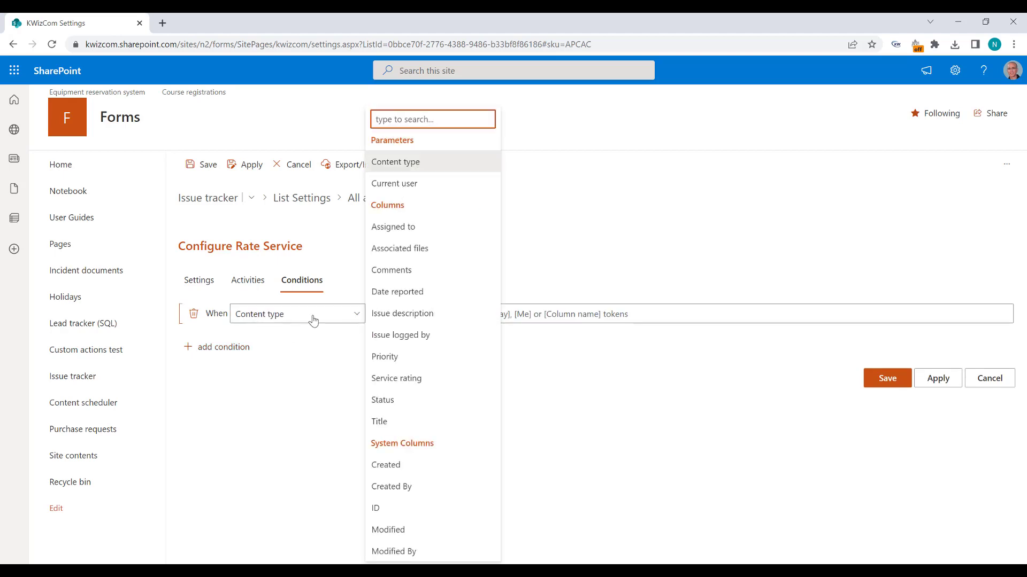
{"action": "left_click", "coordinate": [393, 402]}
{"action": "left_click", "coordinate": [505, 316]}
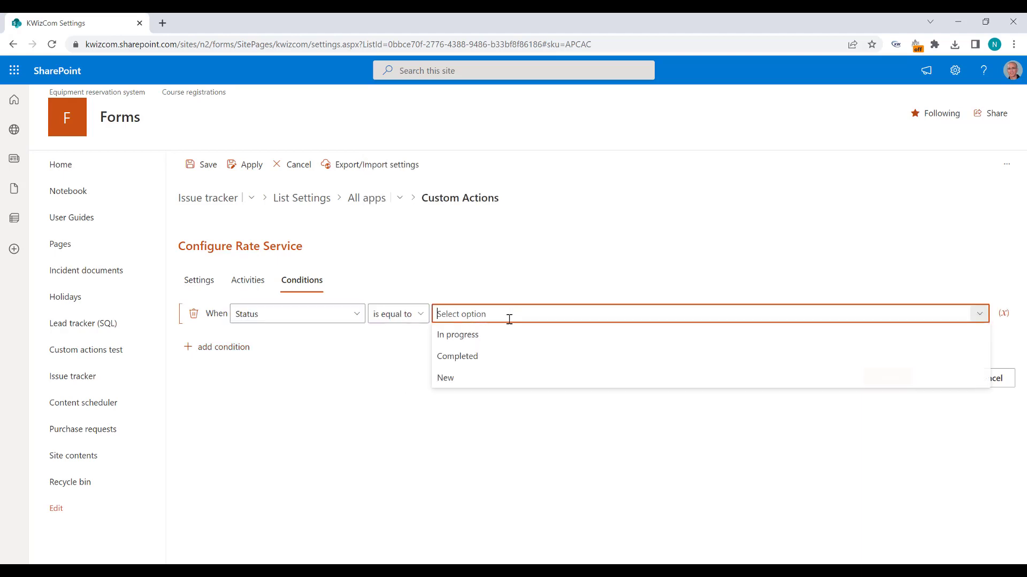
{"action": "left_click", "coordinate": [460, 334]}
Add the And condition Issue logged by equals [Me] and save Rate Service
{"action": "left_click", "coordinate": [224, 348]}
{"action": "left_click", "coordinate": [312, 336]}
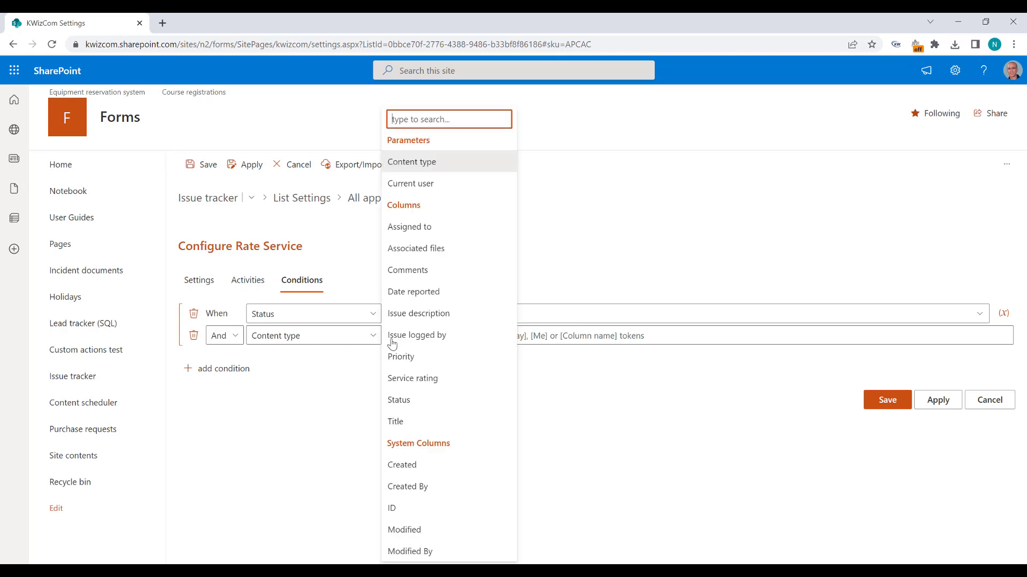
{"action": "left_click", "coordinate": [396, 396]}
{"action": "left_click", "coordinate": [1003, 336]}
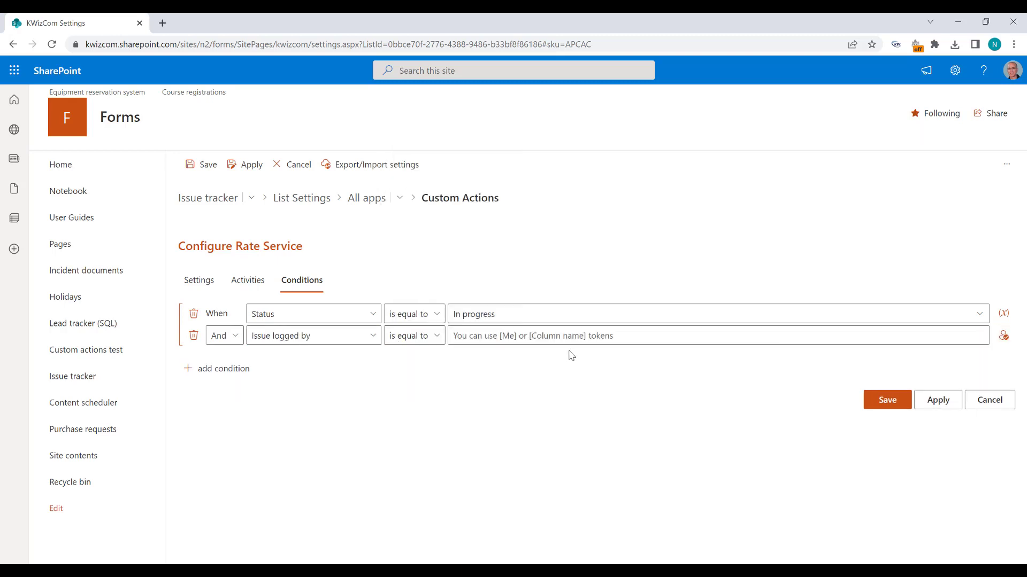
{"action": "left_click", "coordinate": [525, 334]}
{"action": "type", "text": "[Me]"}
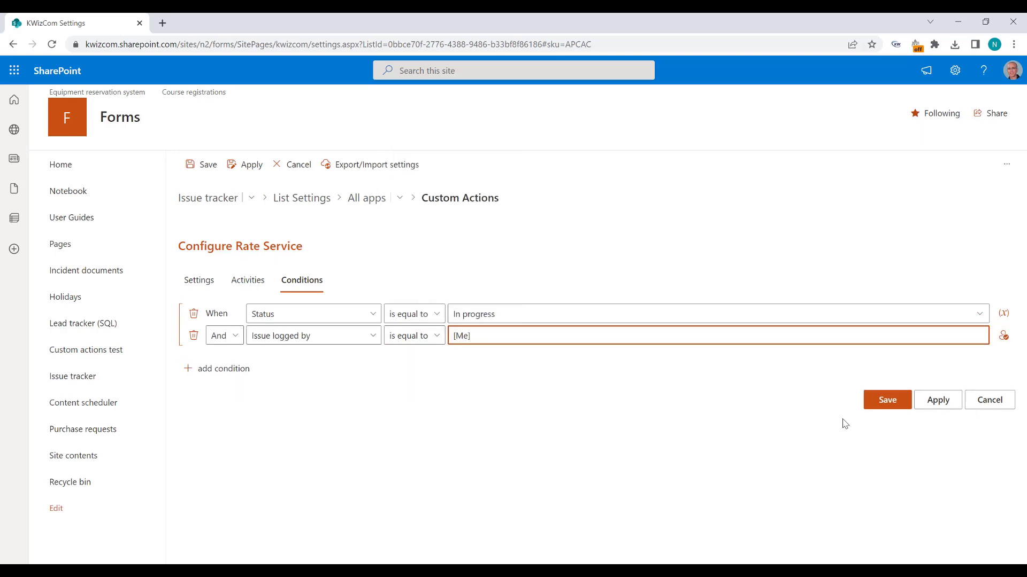
{"action": "left_click", "coordinate": [877, 404]}
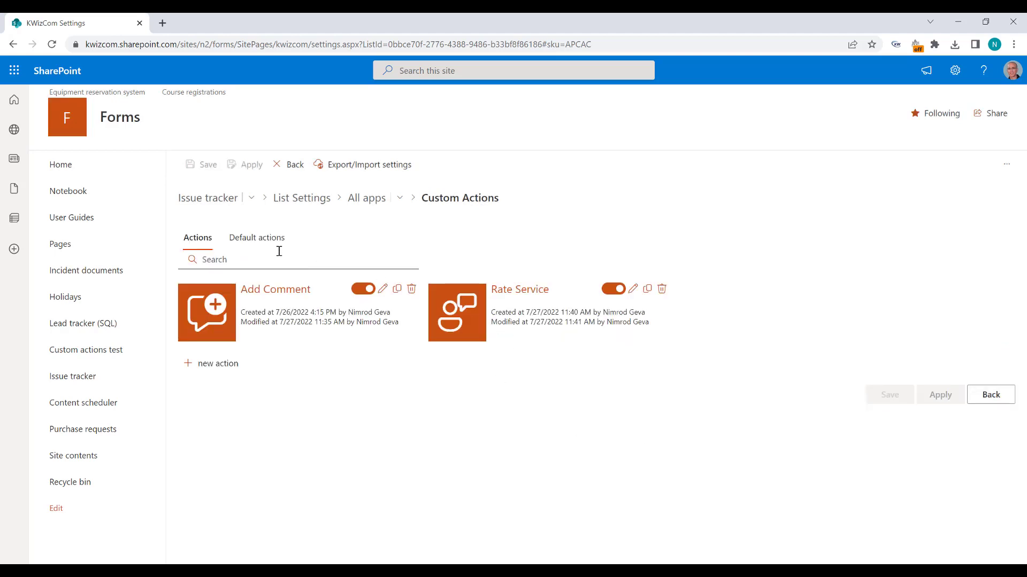
Add Rate service alongside add comment as default edit item actions and save
{"action": "left_click", "coordinate": [266, 248]}
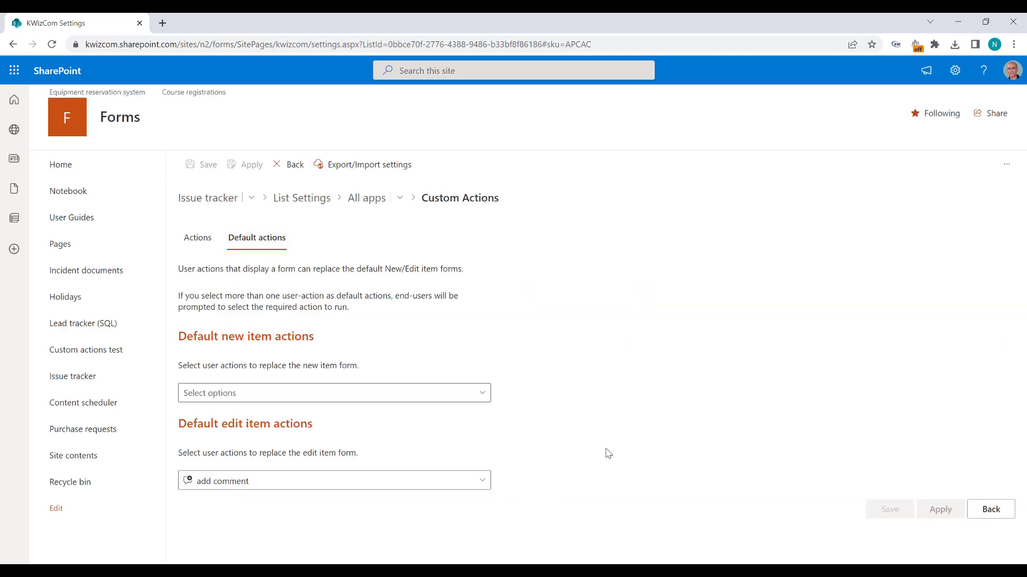
{"action": "left_click", "coordinate": [482, 480]}
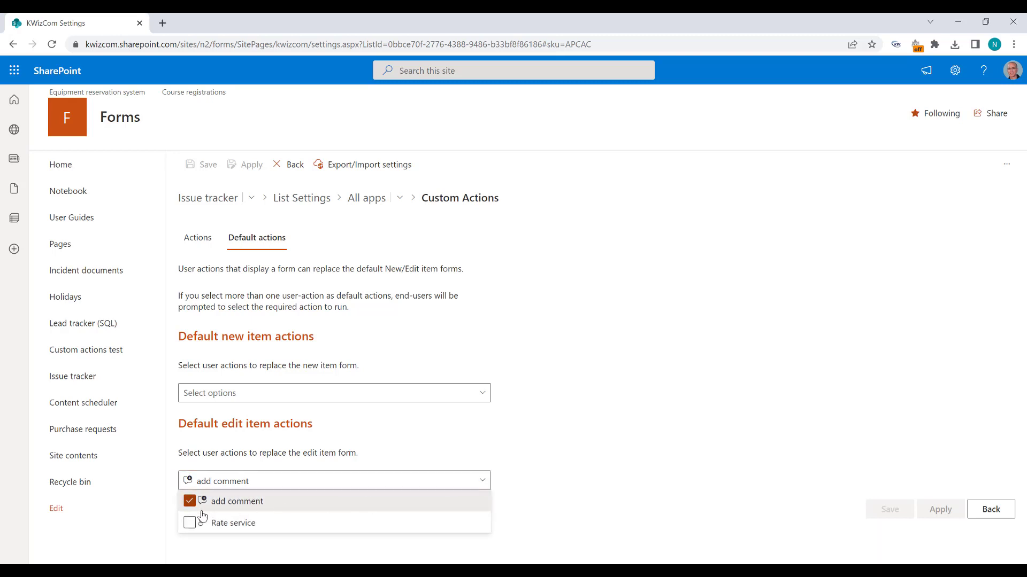
{"action": "left_click", "coordinate": [188, 524]}
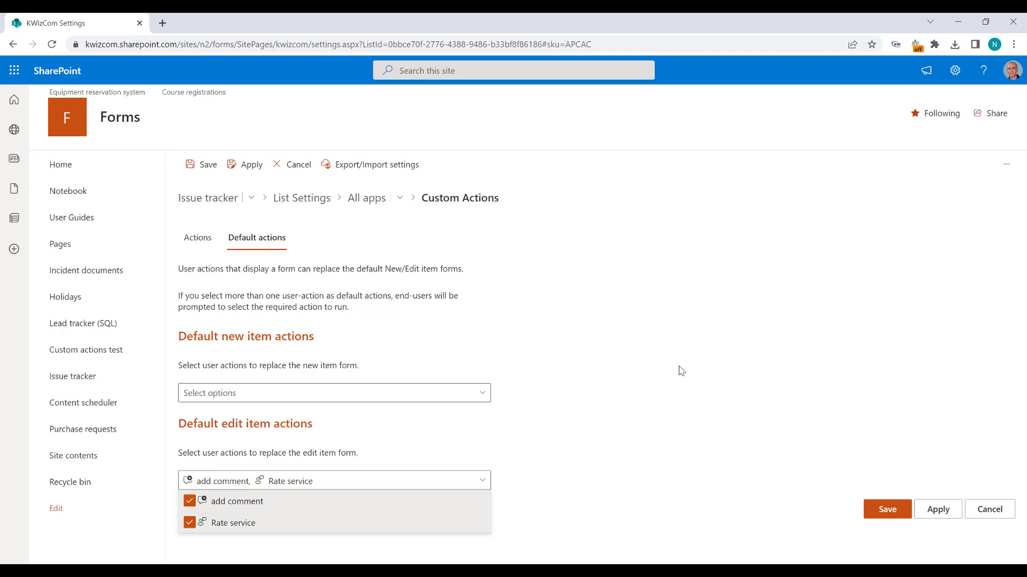
{"action": "left_click", "coordinate": [681, 371]}
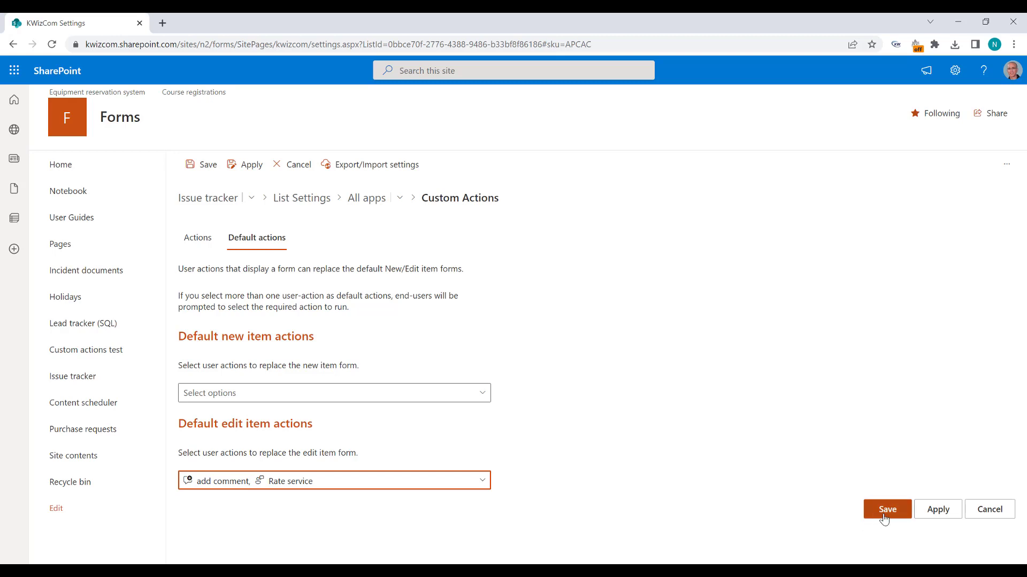
{"action": "left_click", "coordinate": [886, 511]}
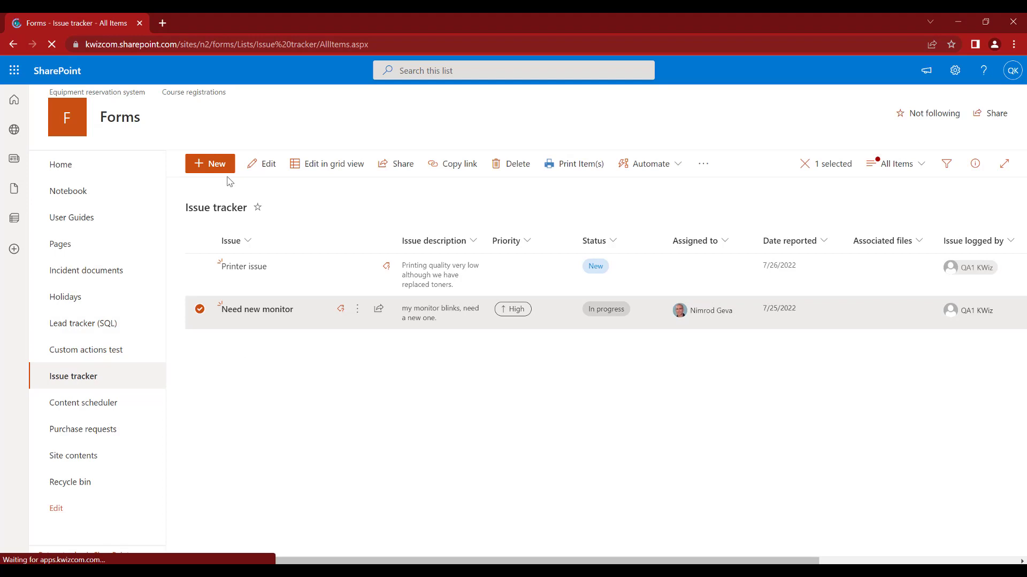
Edit Need new monitor, choose Rate Service, rate it Satisfied, and finish
{"action": "left_click", "coordinate": [263, 166]}
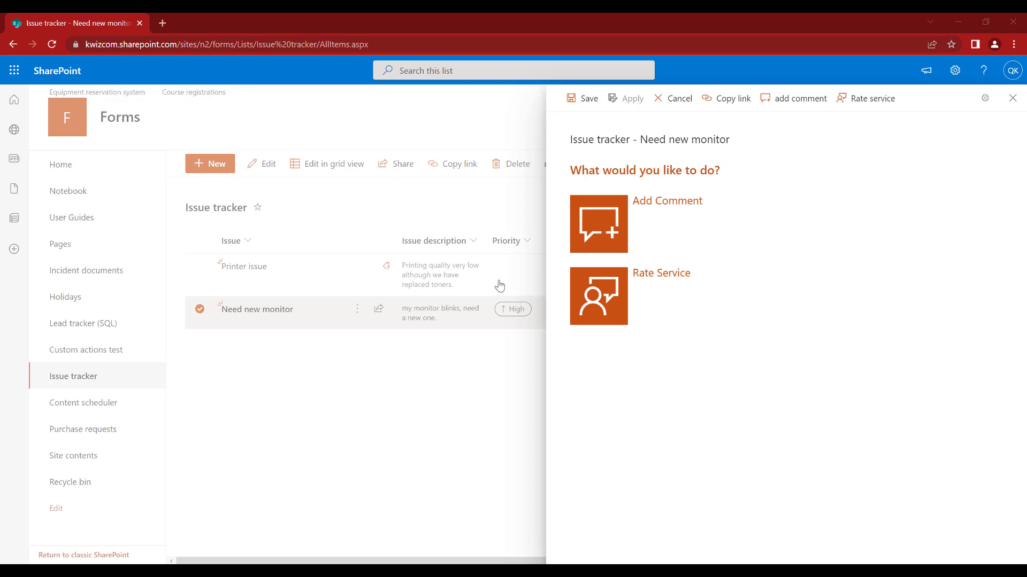
{"action": "left_click", "coordinate": [605, 303]}
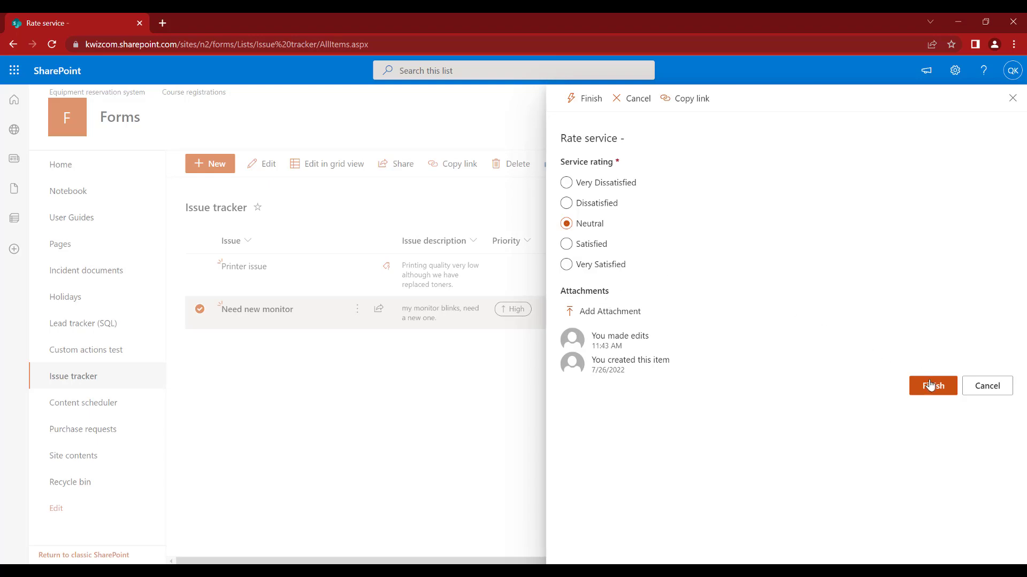
{"action": "left_click", "coordinate": [597, 247]}
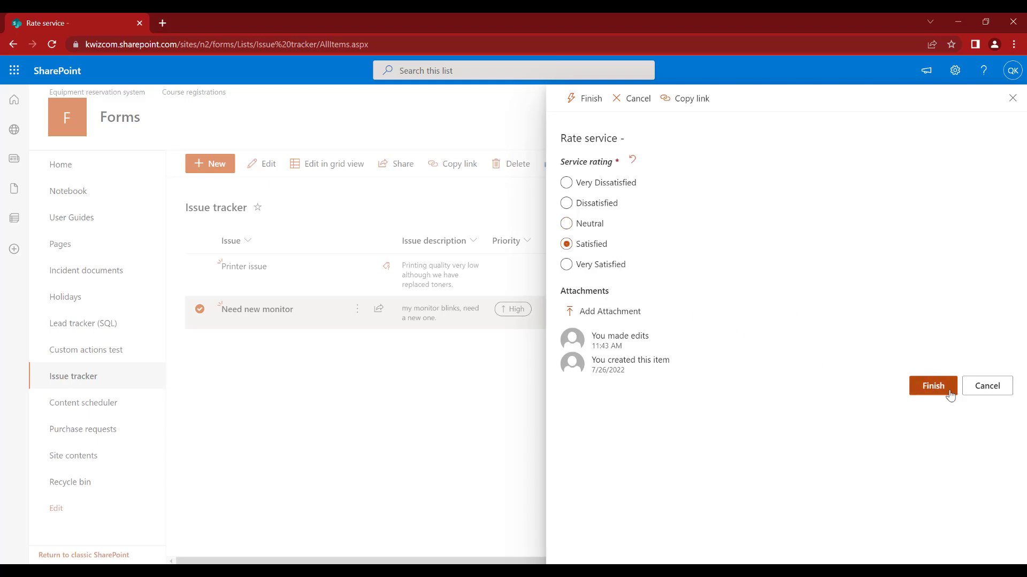
{"action": "left_click", "coordinate": [944, 390]}
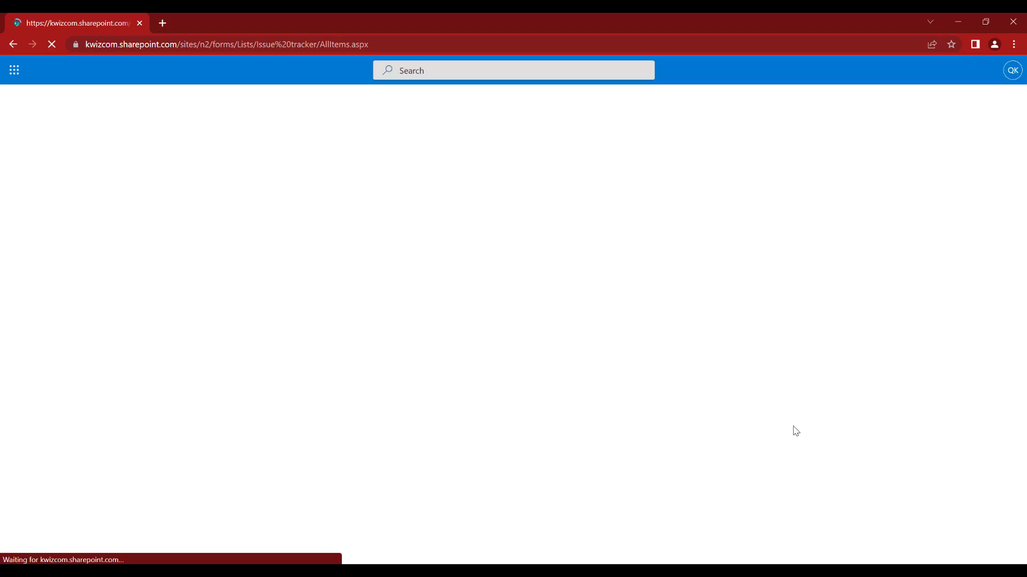